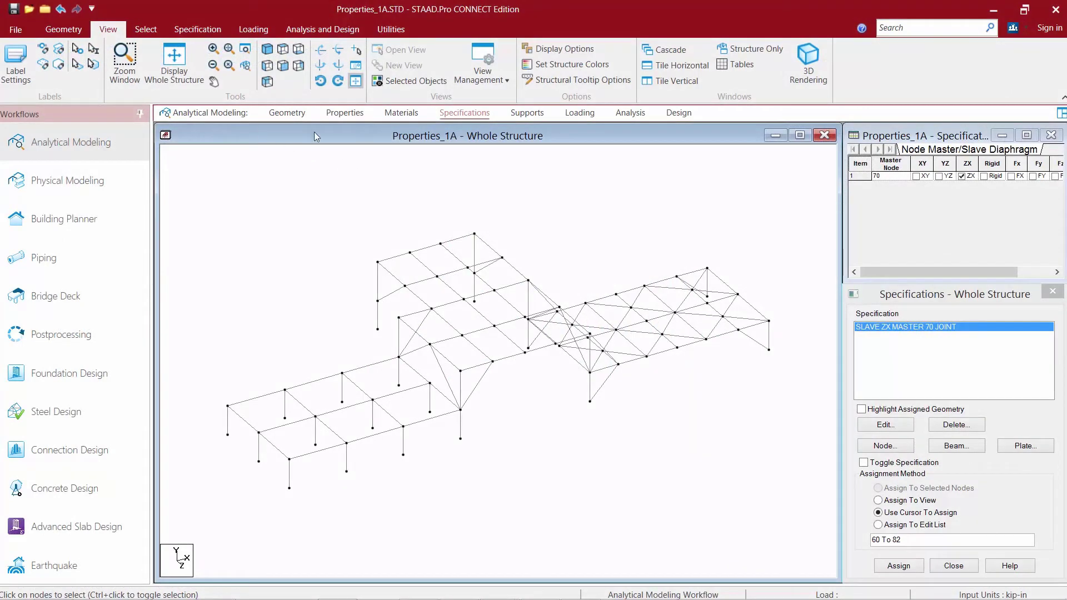
# Display the colour-coded start and end markers on all beams of the whole structure
pyautogui.click(469, 113)
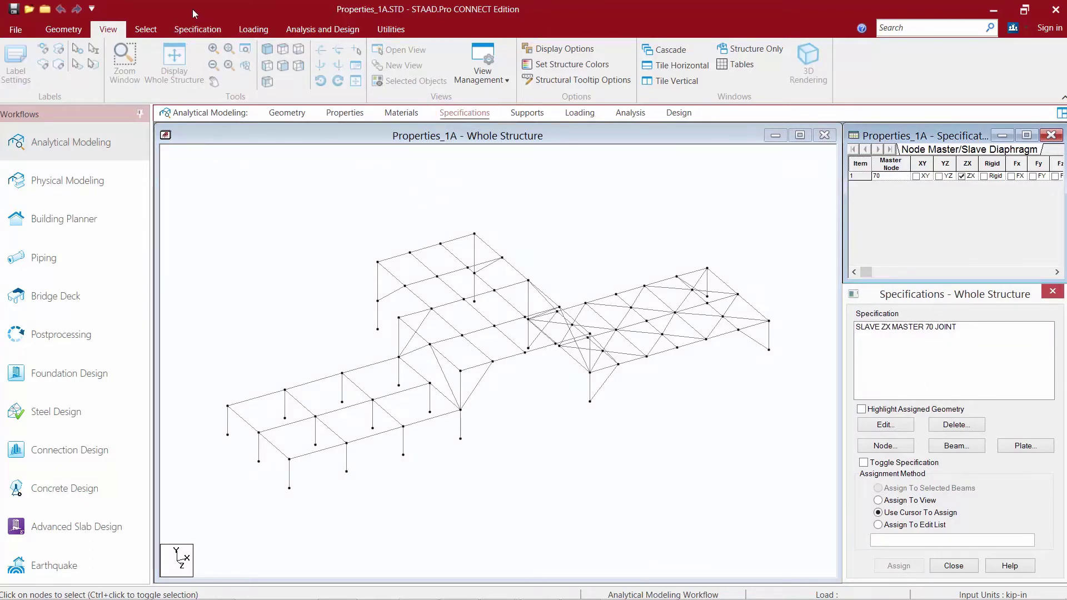
pyautogui.click(193, 29)
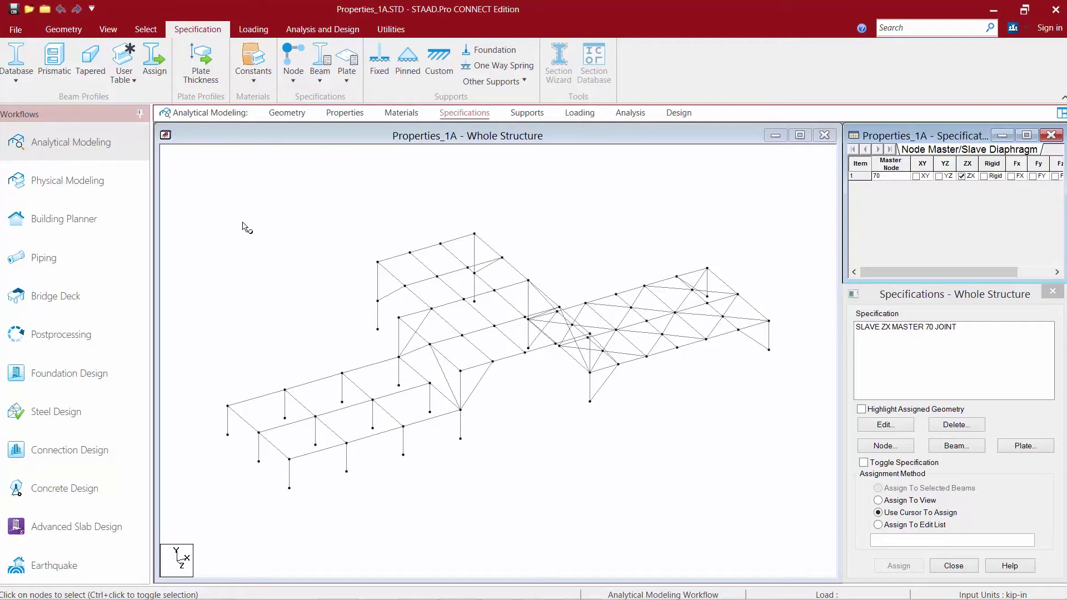
pyautogui.click(239, 137)
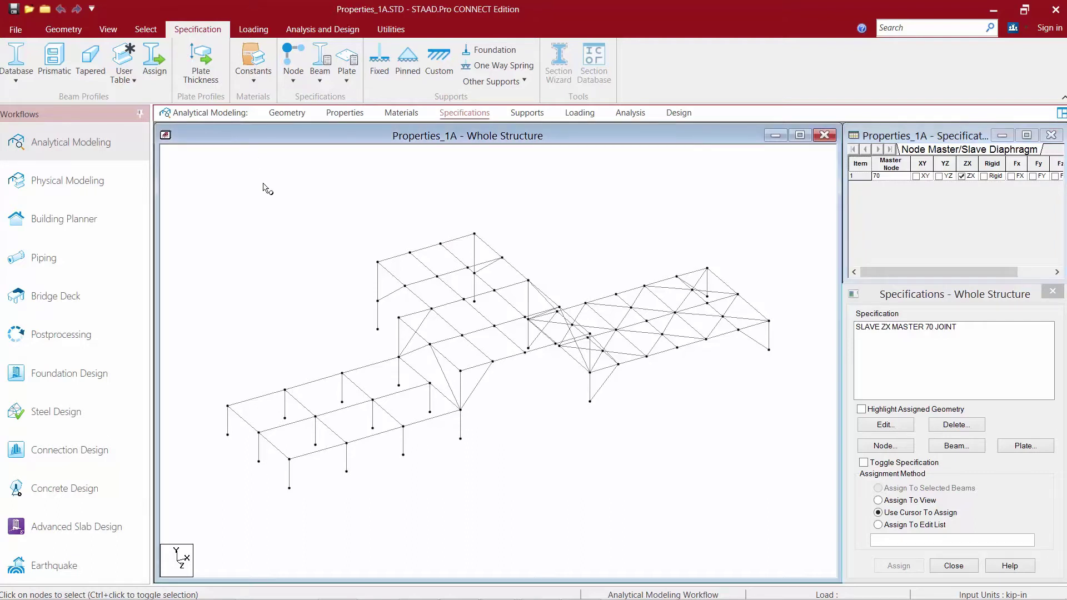
pyautogui.hotkey('shift', 'e')
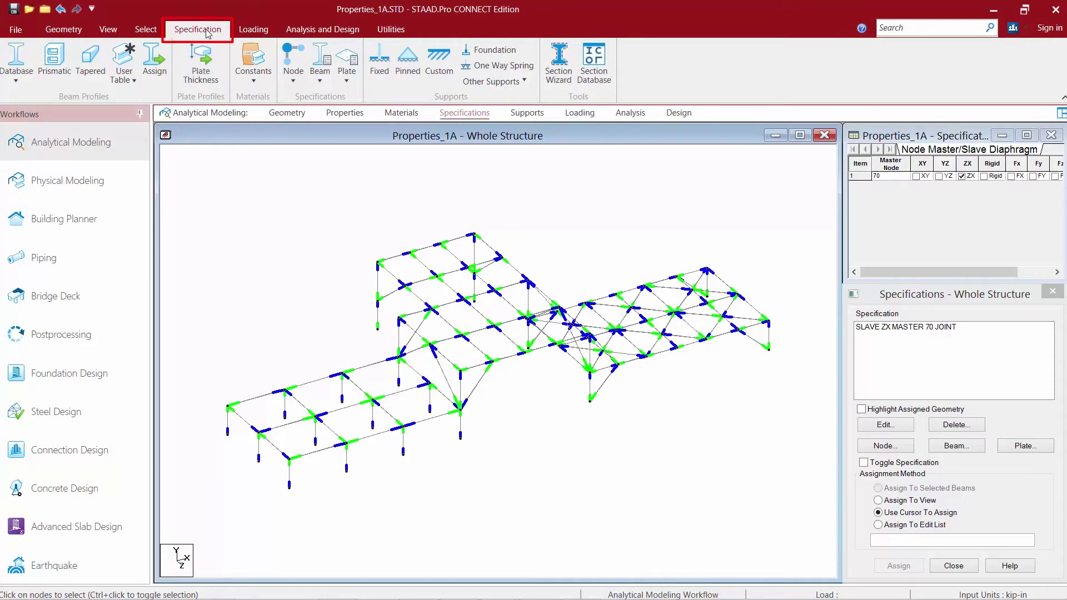
# Add a beam release specification at the start location with moments MY and MZ released
pyautogui.click(320, 75)
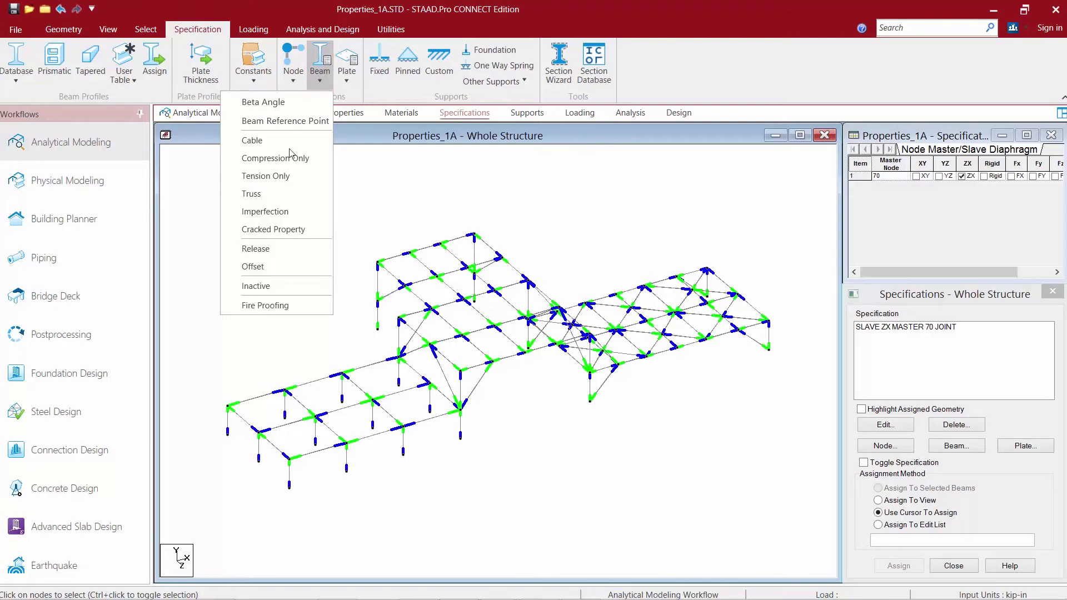
pyautogui.click(248, 251)
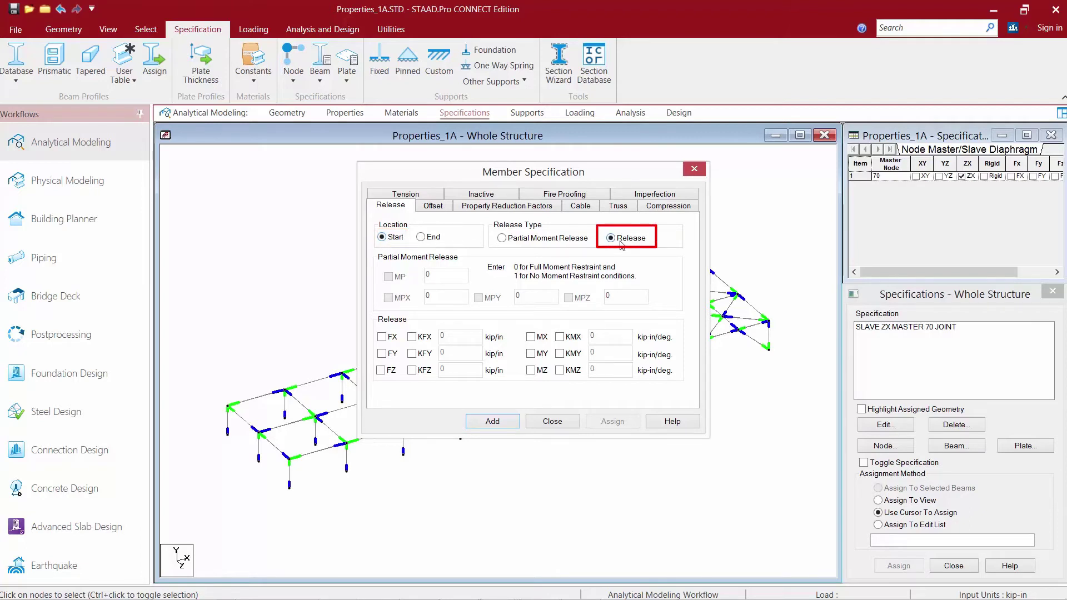
pyautogui.click(531, 354)
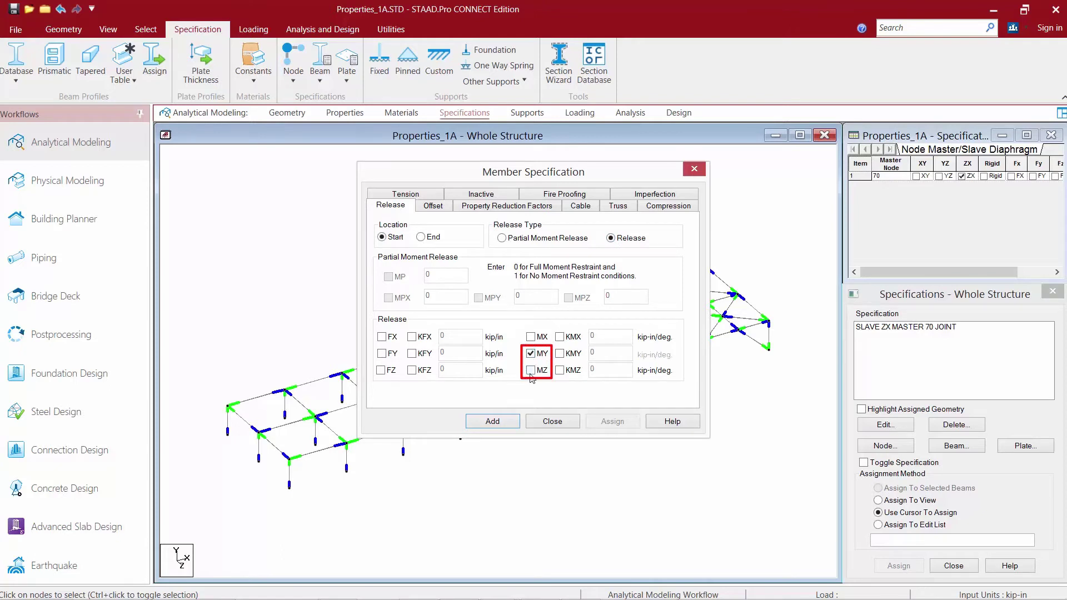
pyautogui.click(529, 371)
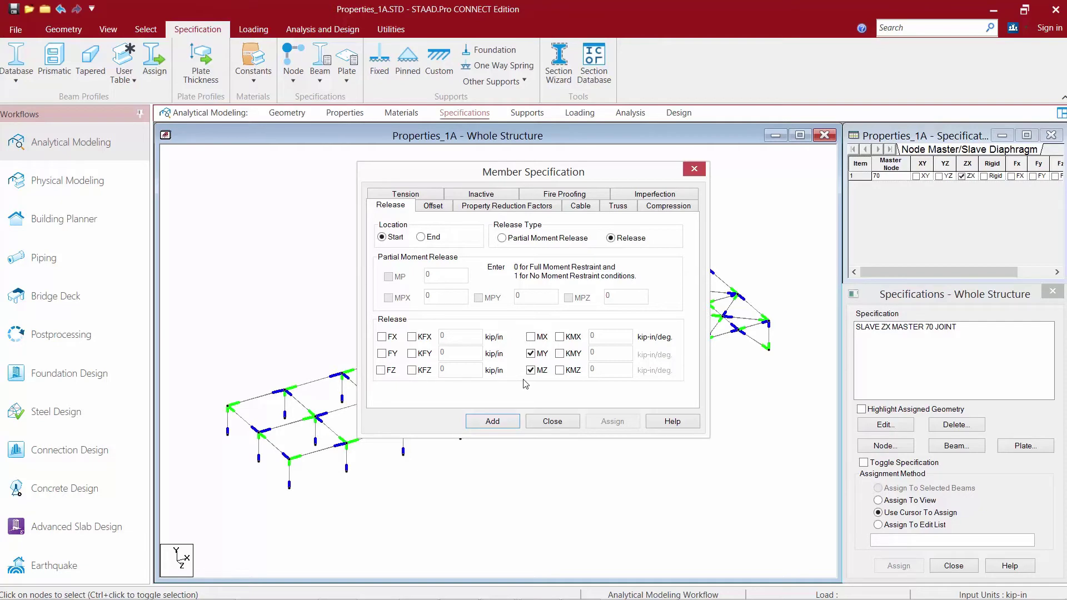
pyautogui.click(495, 422)
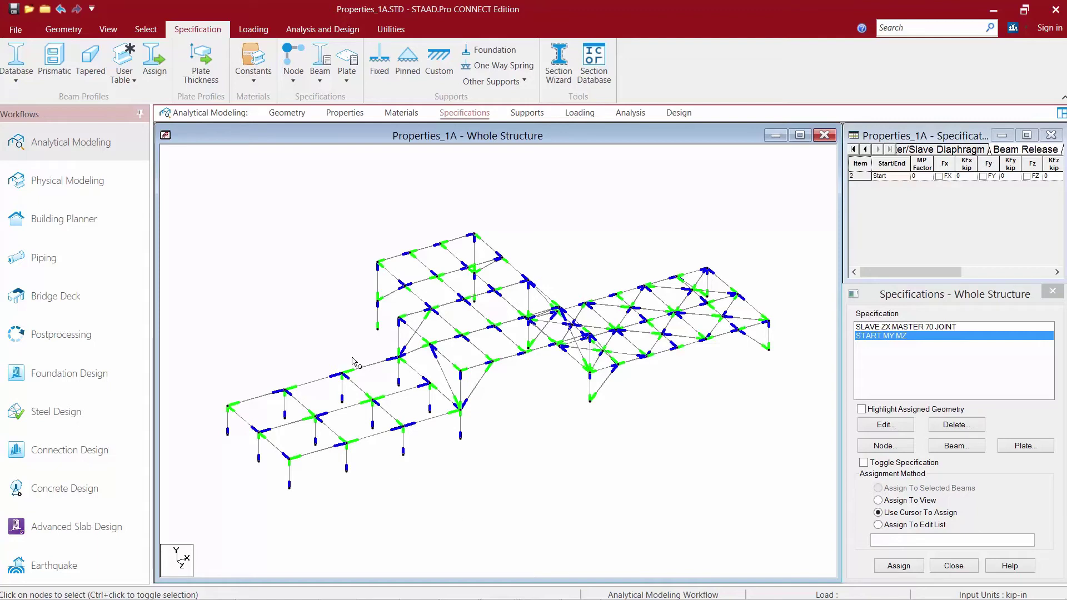
# Add a second beam release specification at the end location with moments MY and MZ released
pyautogui.click(321, 73)
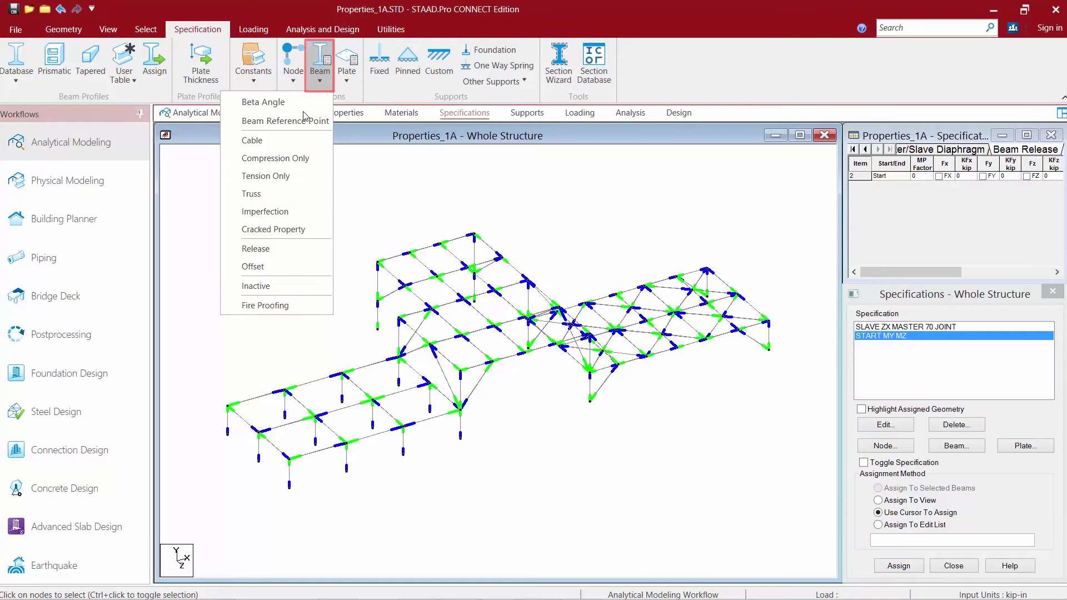
pyautogui.click(256, 249)
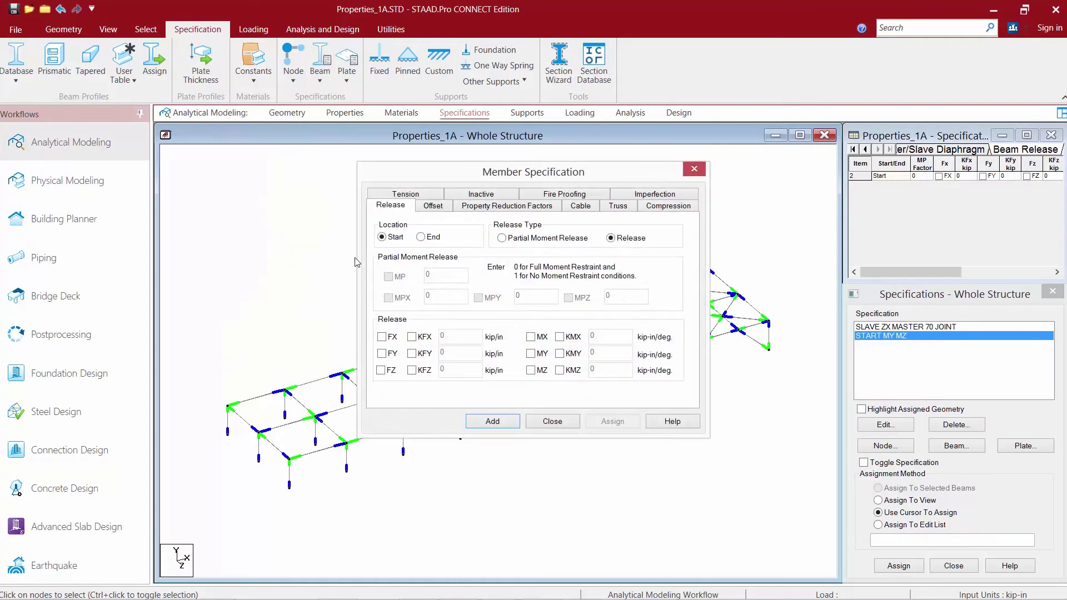
pyautogui.click(420, 236)
pyautogui.click(530, 354)
pyautogui.click(530, 370)
pyautogui.click(499, 423)
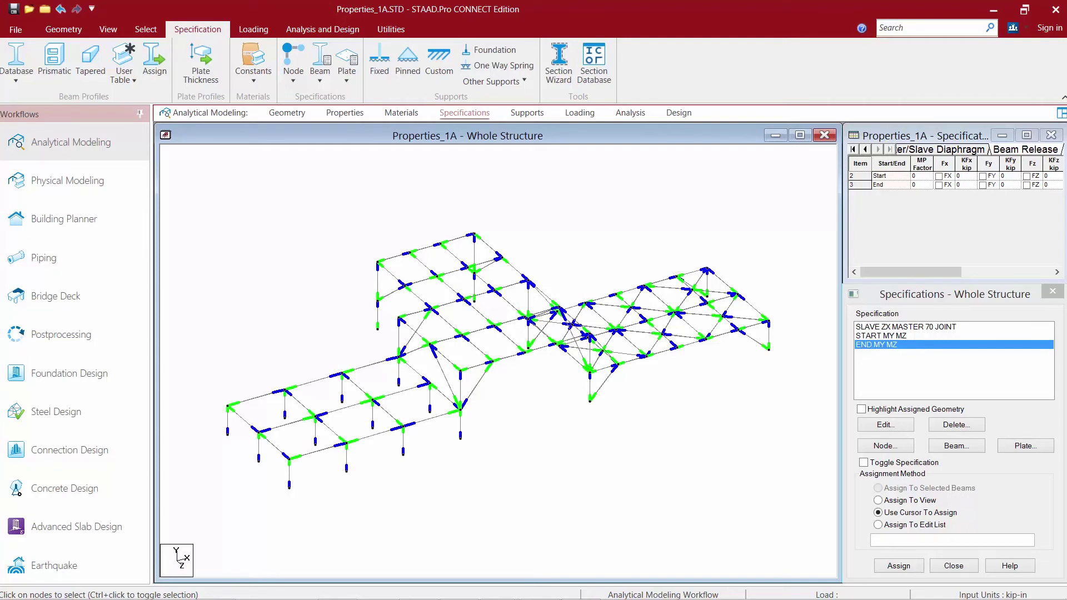
# Assign the START MY MZ release to all beams in the group G1: _STEELBEAMS
pyautogui.click(878, 337)
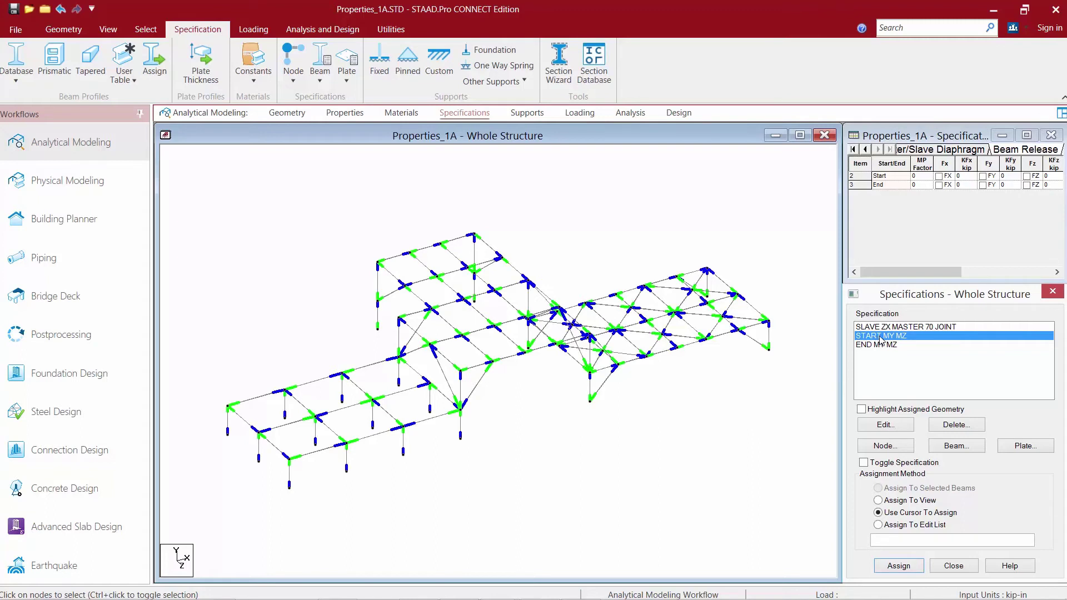
pyautogui.click(142, 32)
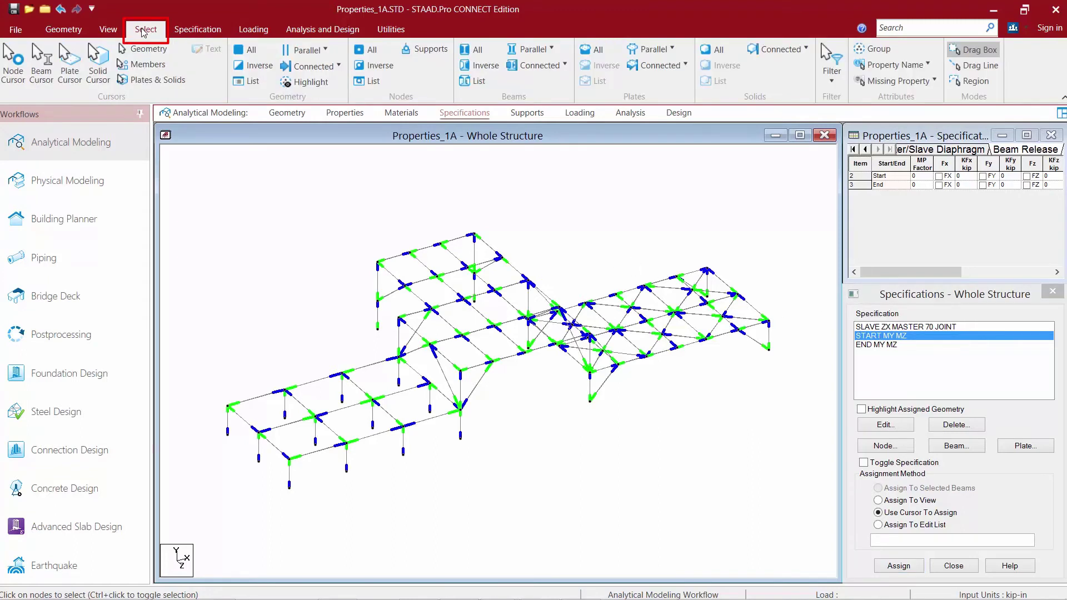
pyautogui.click(876, 51)
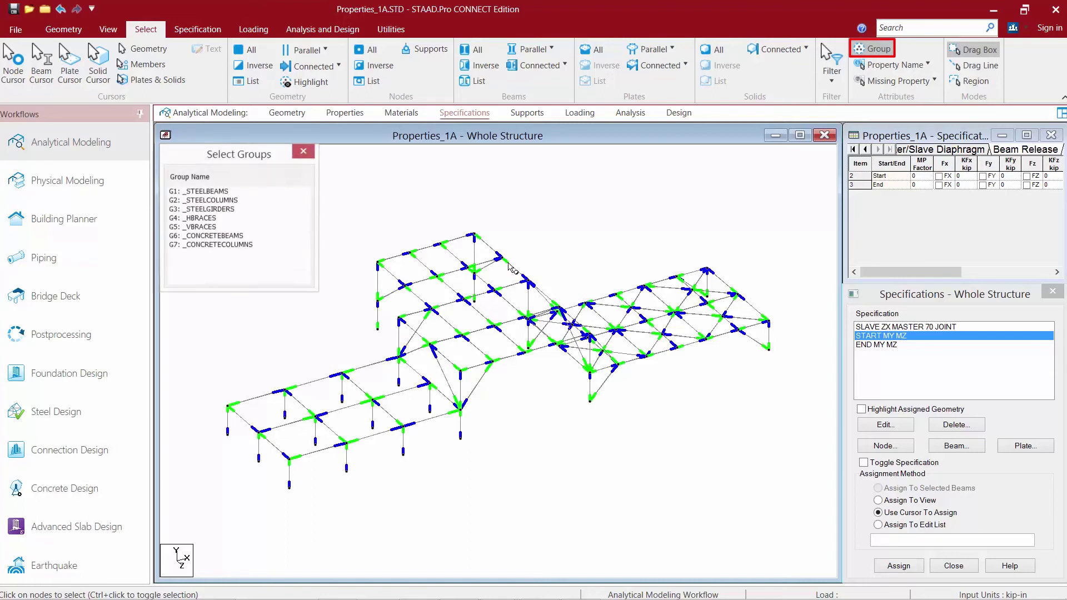
pyautogui.click(199, 191)
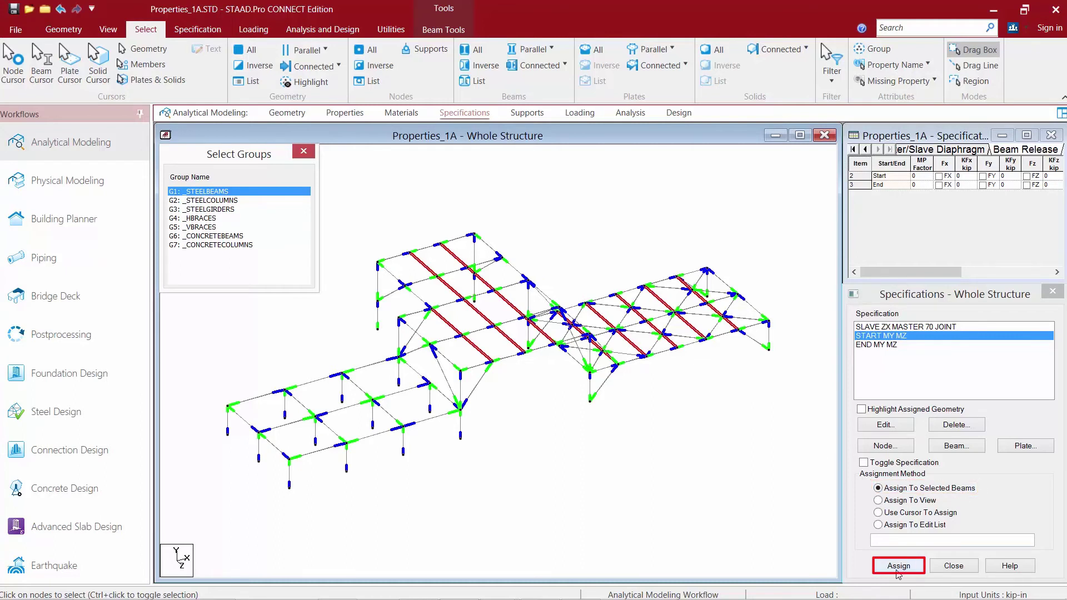
pyautogui.click(898, 566)
pyautogui.click(971, 476)
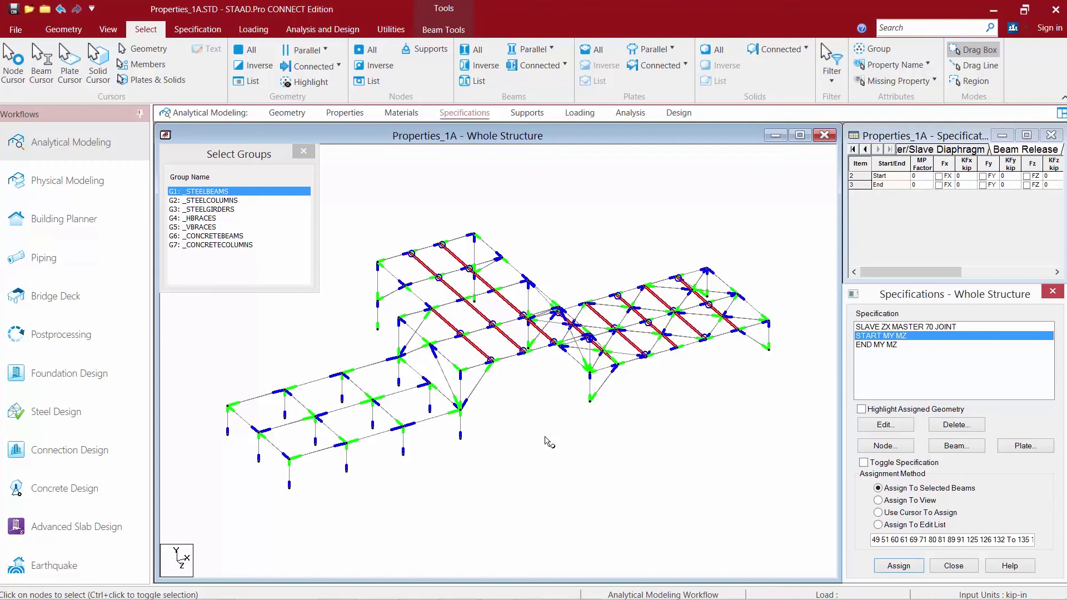
# Assign the END MY MZ release to the selected steel beams, then close the group selection and deselect the beams
pyautogui.click(868, 345)
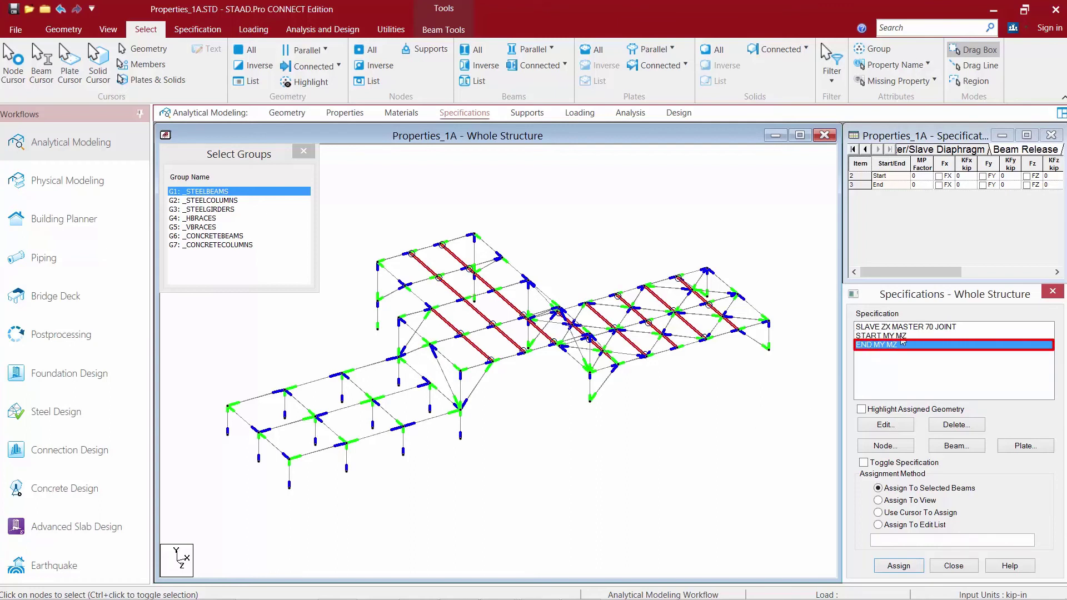
pyautogui.click(898, 566)
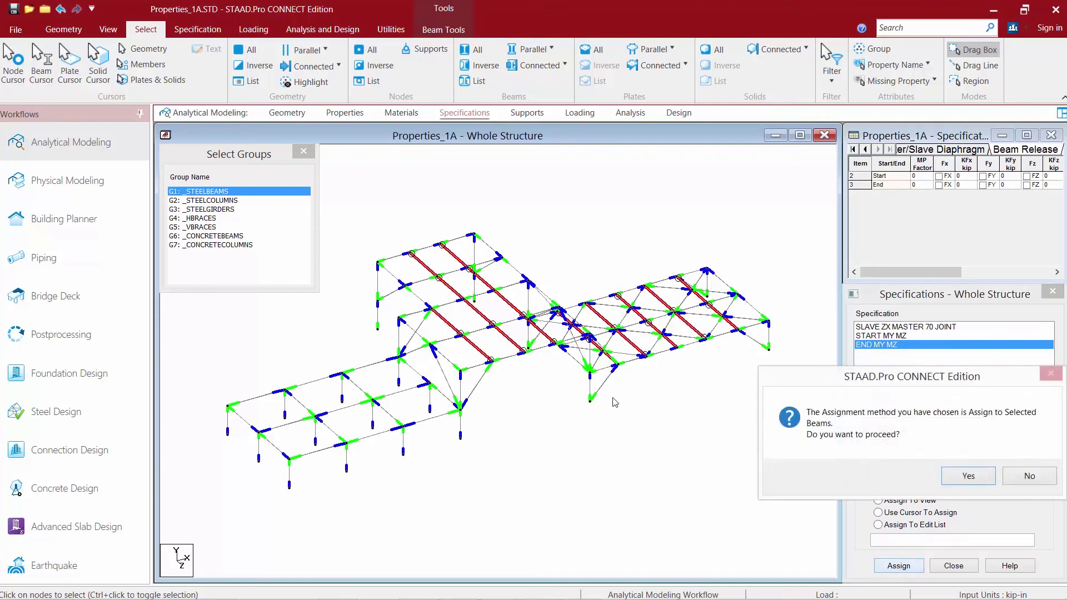
pyautogui.click(965, 476)
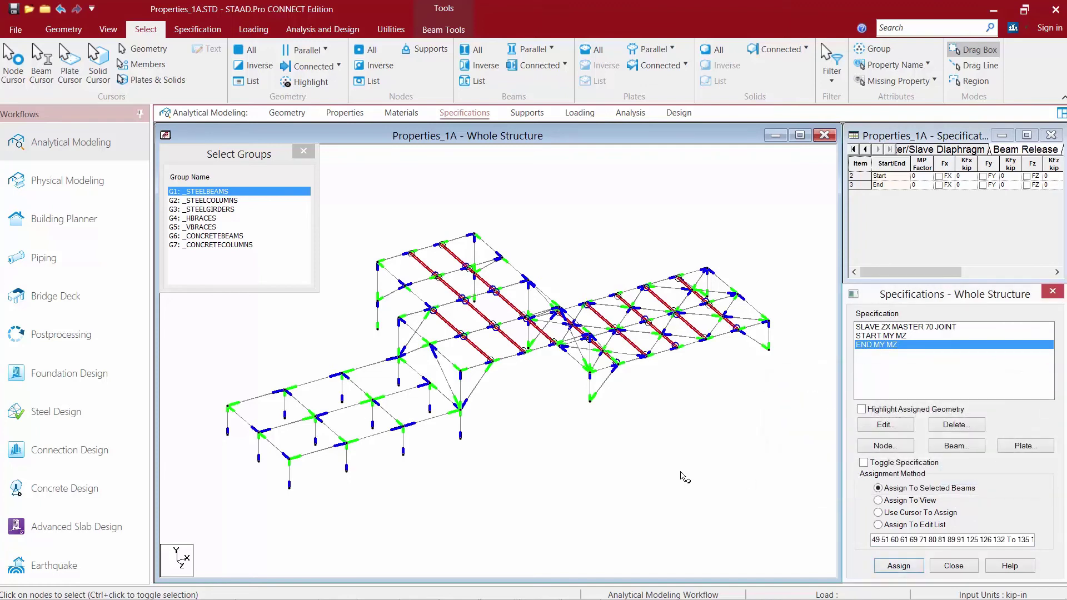
pyautogui.click(303, 151)
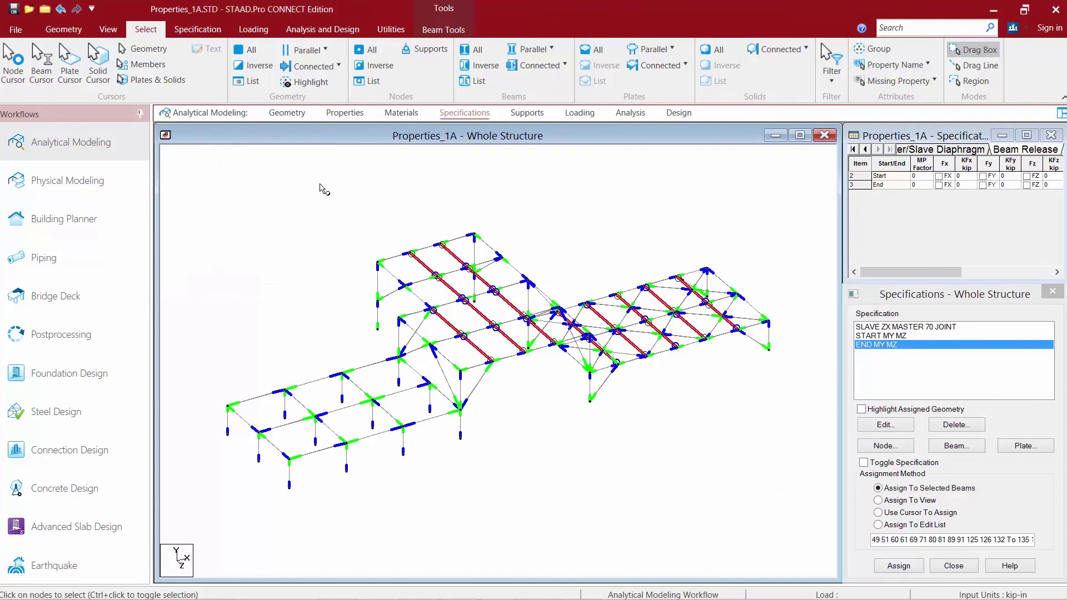
pyautogui.click(320, 183)
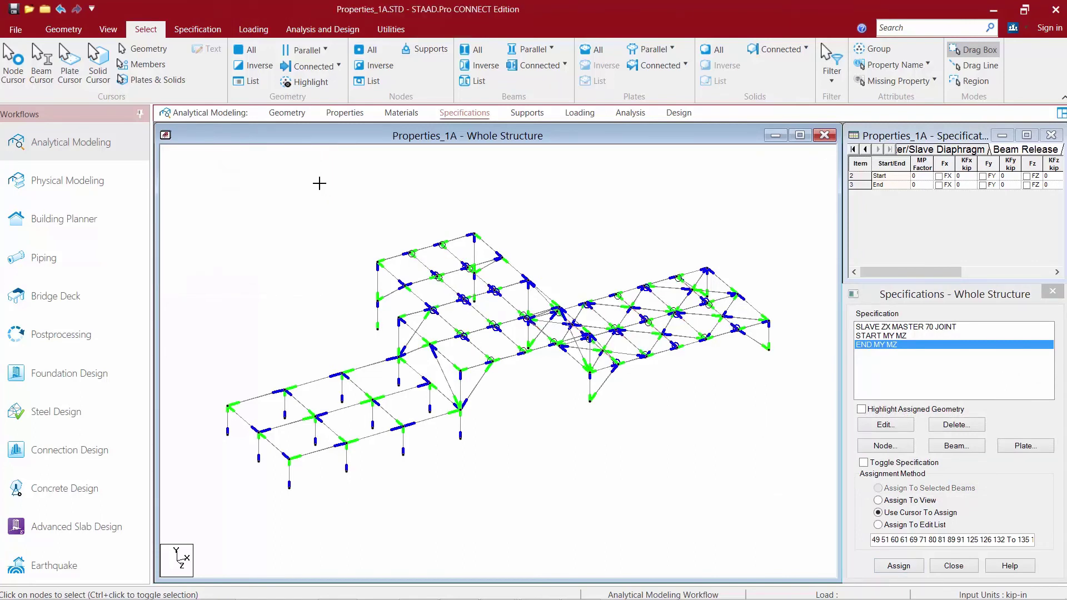
# Hide the beam end markers and highlight the assigned START MY MZ and END MY MZ releases alternately to check their locations
pyautogui.hotkey('shift', 'e')
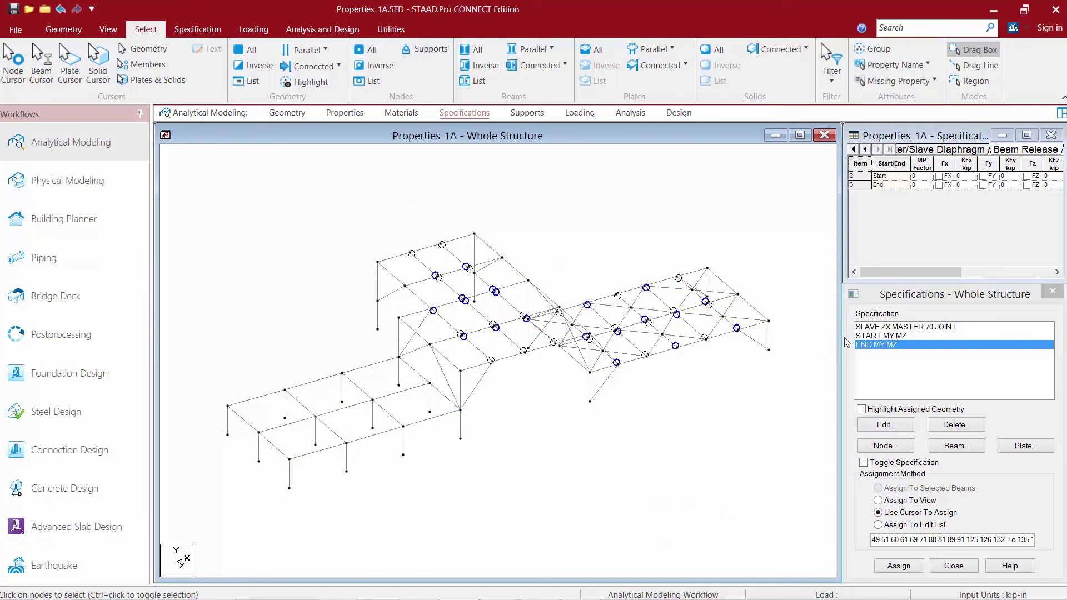
pyautogui.click(870, 337)
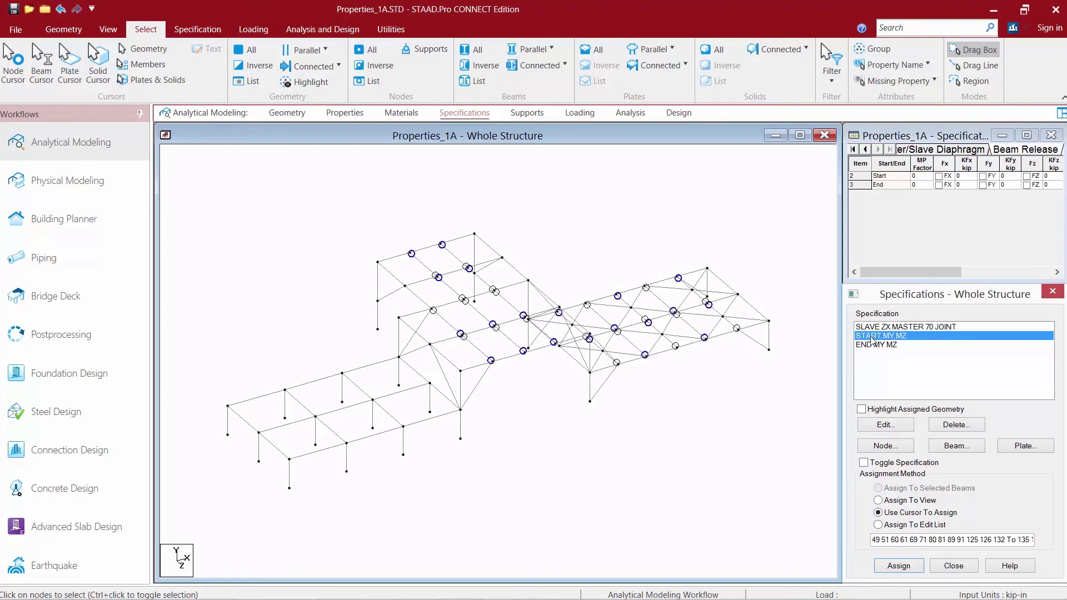
pyautogui.click(870, 345)
pyautogui.click(871, 336)
pyautogui.click(870, 345)
pyautogui.click(668, 248)
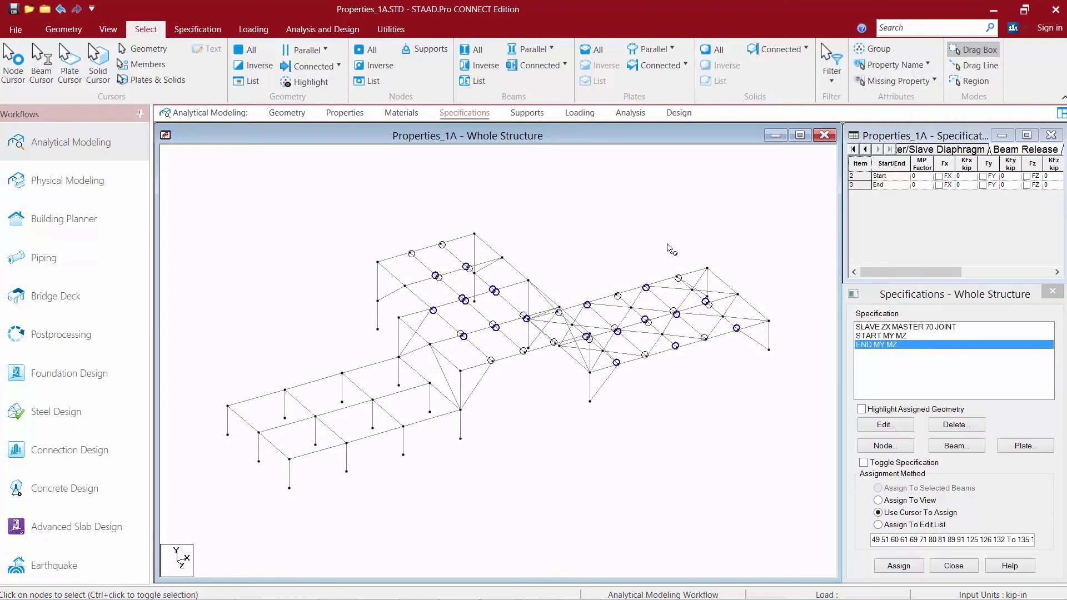